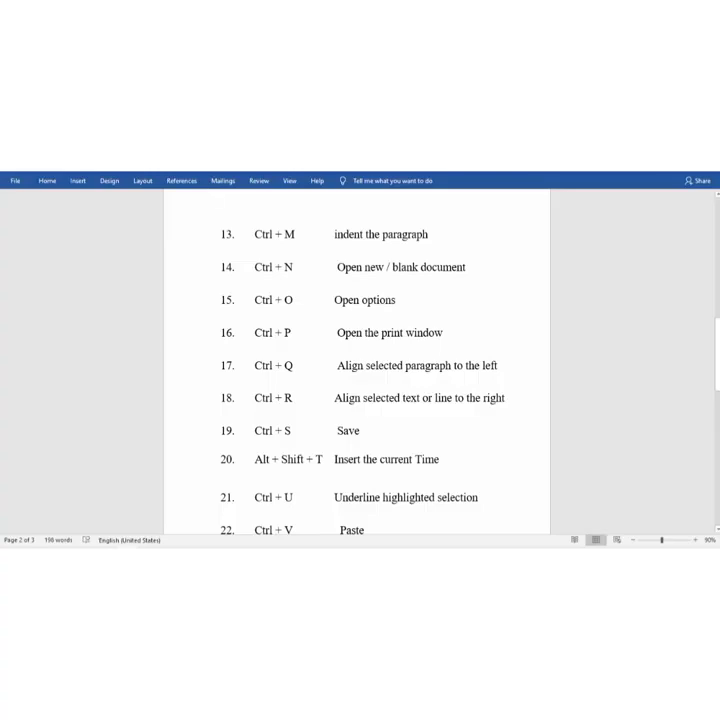
Indent item 13's paragraph with Ctrl+M, then undo the indent with Ctrl+Z
{"action": "left_click", "coordinate": [329, 234]}
{"action": "left_click_drag", "start_coordinate": [428, 234], "coordinate": [334, 234]}
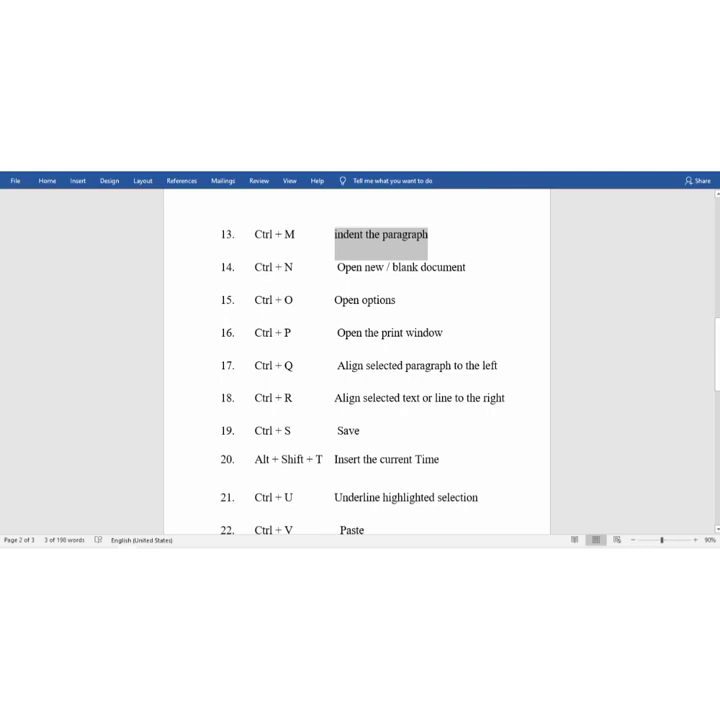
{"action": "key", "text": "ctrl+m"}
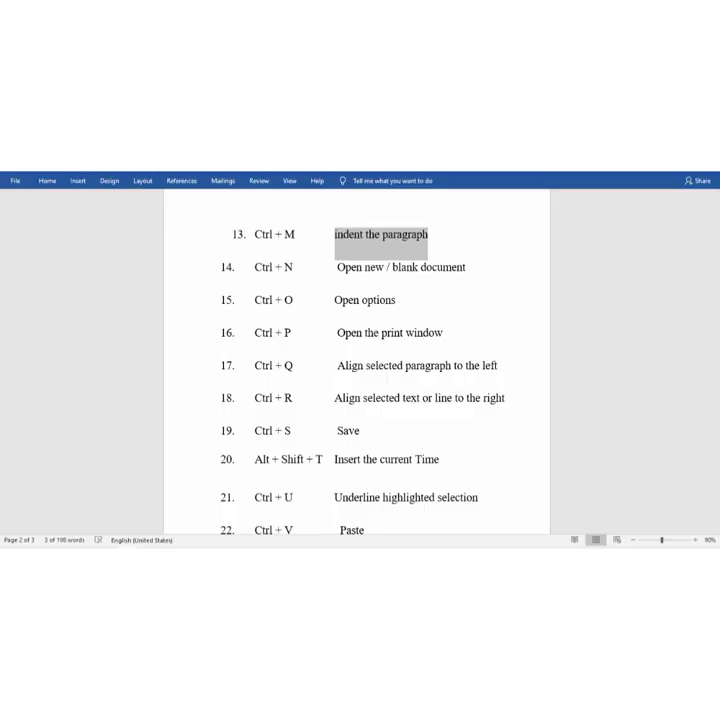
{"action": "key", "text": "ctrl+z"}
Demonstrate Ctrl+N, Ctrl+O and Ctrl+P, returning each time to the shortcut list
{"action": "key", "text": "ctrl+n"}
{"action": "key", "text": "ctrl+o"}
{"action": "key", "text": "Escape"}
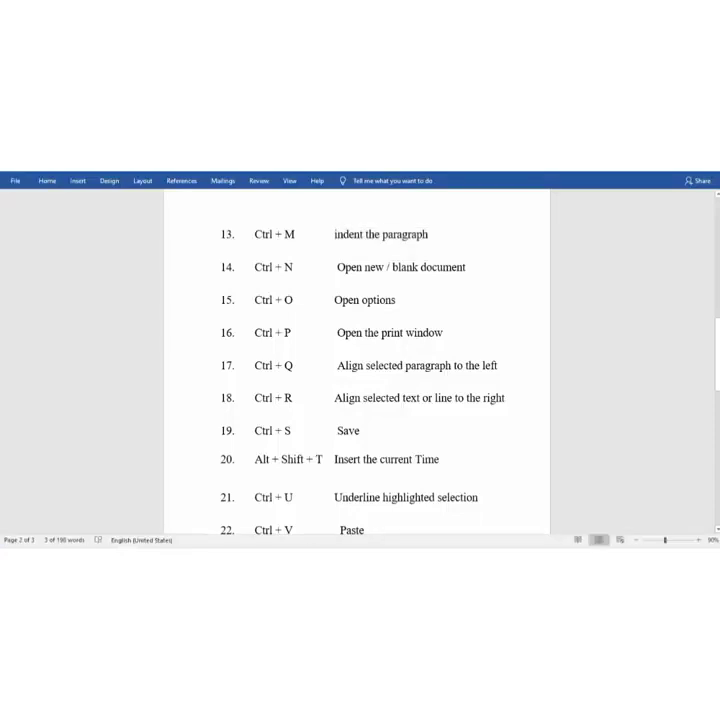
{"action": "key", "text": "ctrl+o"}
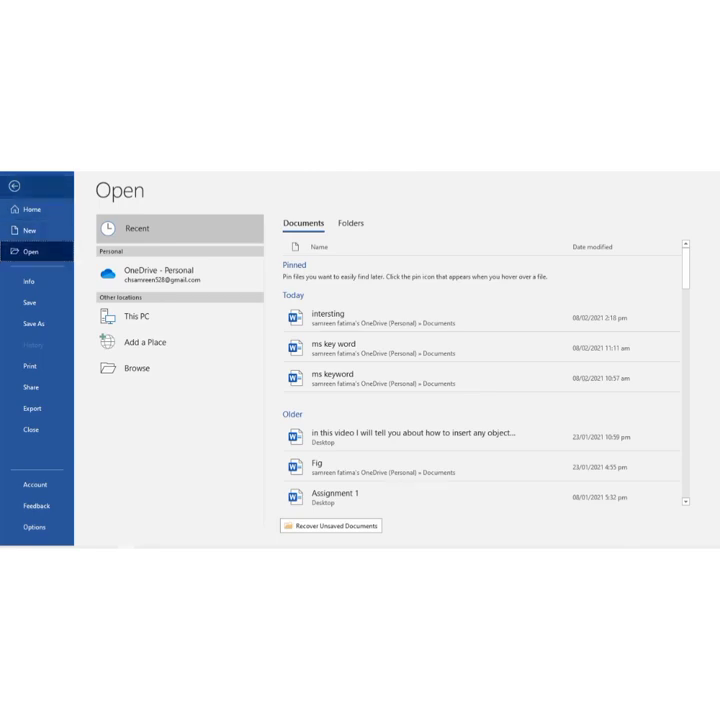
{"action": "key", "text": "Escape"}
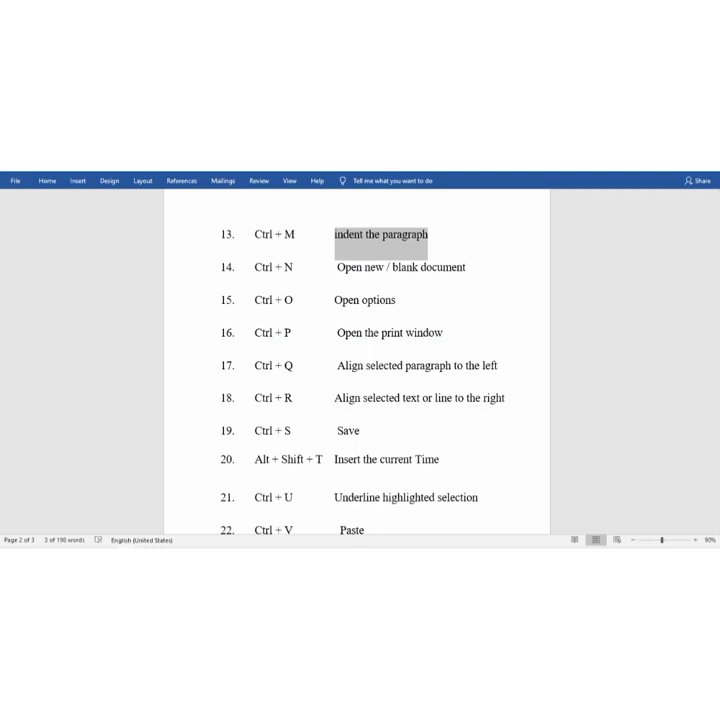
{"action": "key", "text": "ctrl+p"}
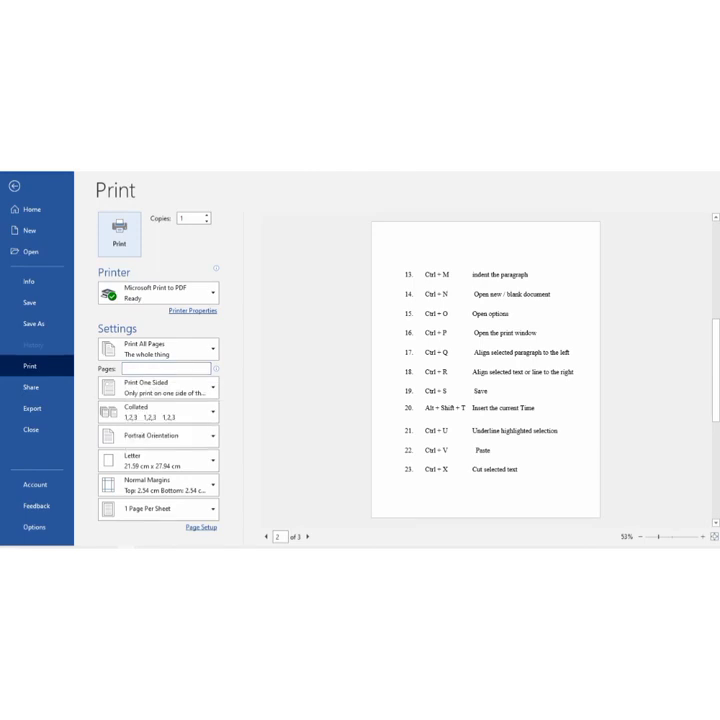
{"action": "key", "text": "Escape"}
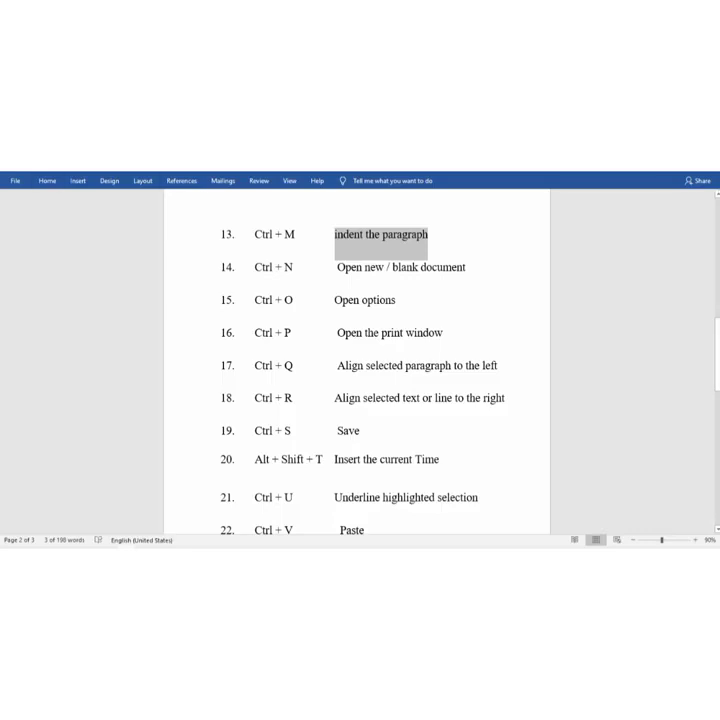
Select item 17's text and use Ctrl+Q to clear, then restore, its list formatting
{"action": "left_click", "coordinate": [413, 365]}
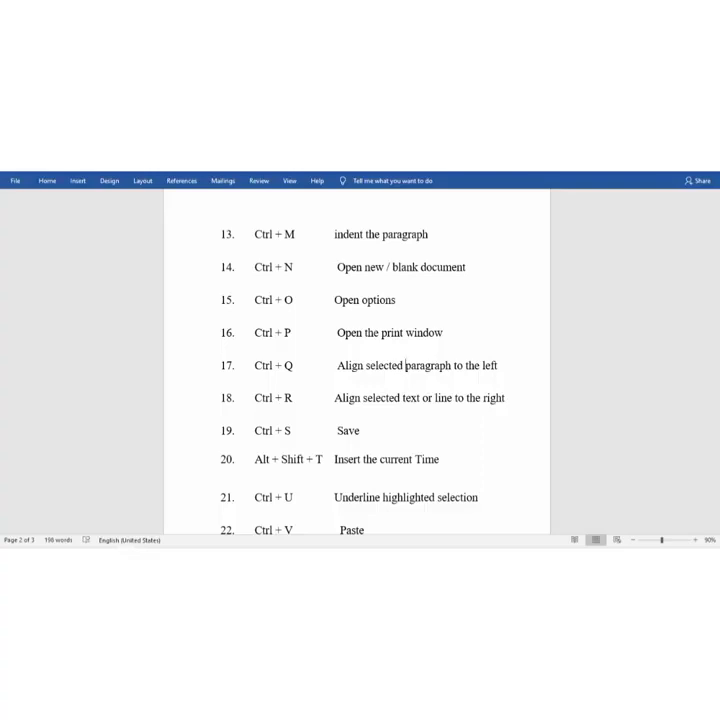
{"action": "left_click", "coordinate": [406, 365]}
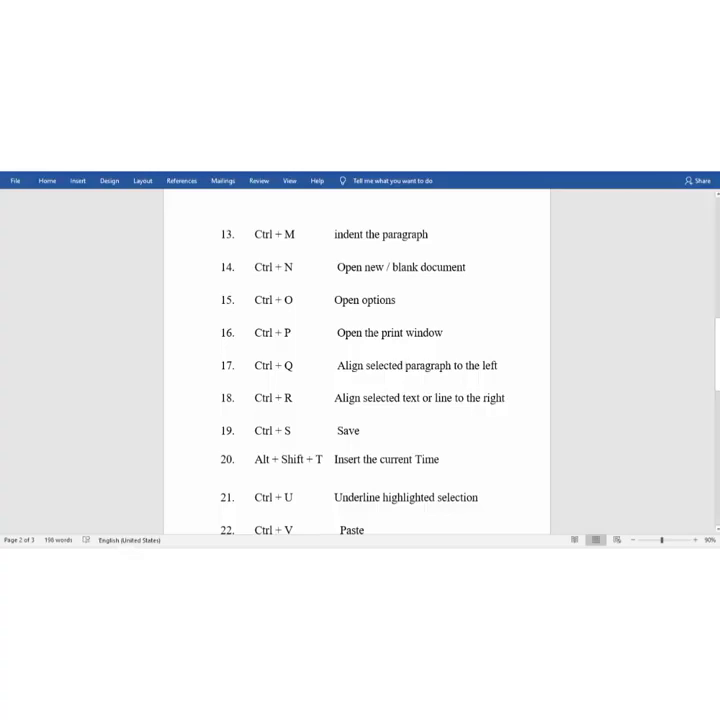
{"action": "left_click_drag", "start_coordinate": [497, 365], "coordinate": [337, 365]}
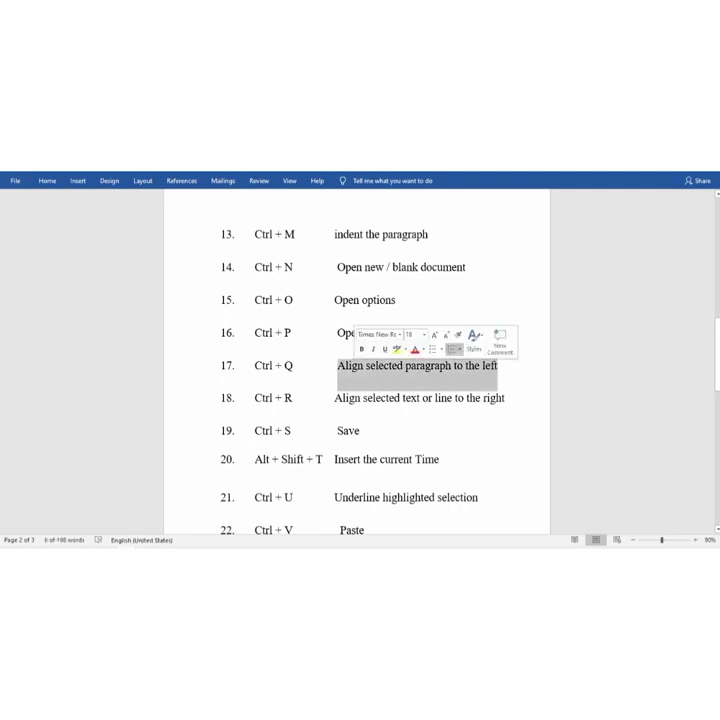
{"action": "key", "text": "ctrl+q"}
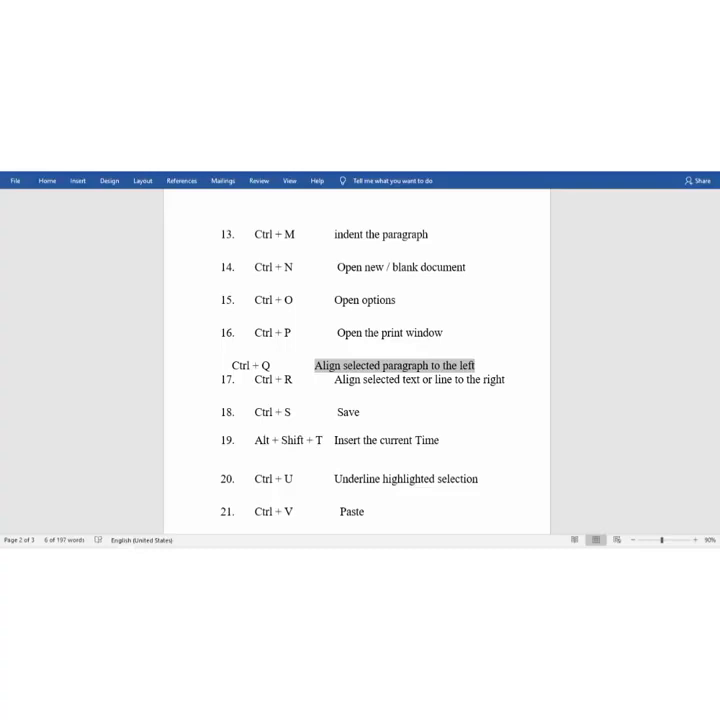
{"action": "key", "text": "Tab"}
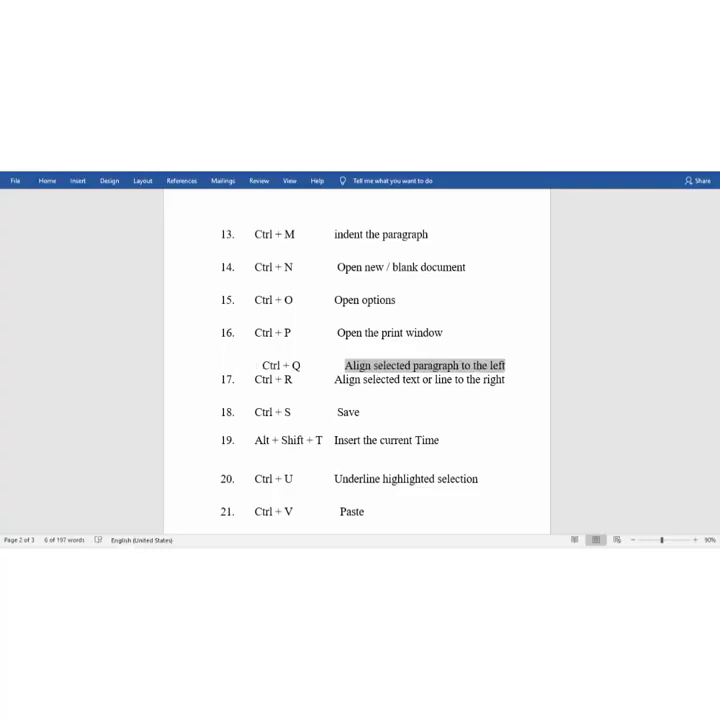
{"action": "key", "text": "ctrl+q"}
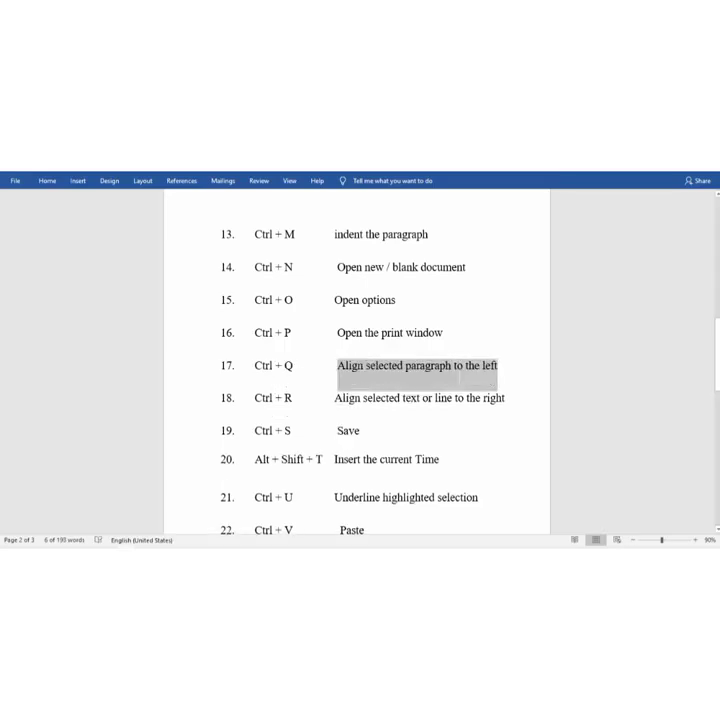
Scroll down until item 23, Ctrl + X – Cut selected text, is visible
{"action": "scroll", "coordinate": [357, 360], "scroll_direction": "down", "scroll_amount": 1}
{"action": "scroll", "coordinate": [357, 360], "scroll_direction": "down", "scroll_amount": 1}
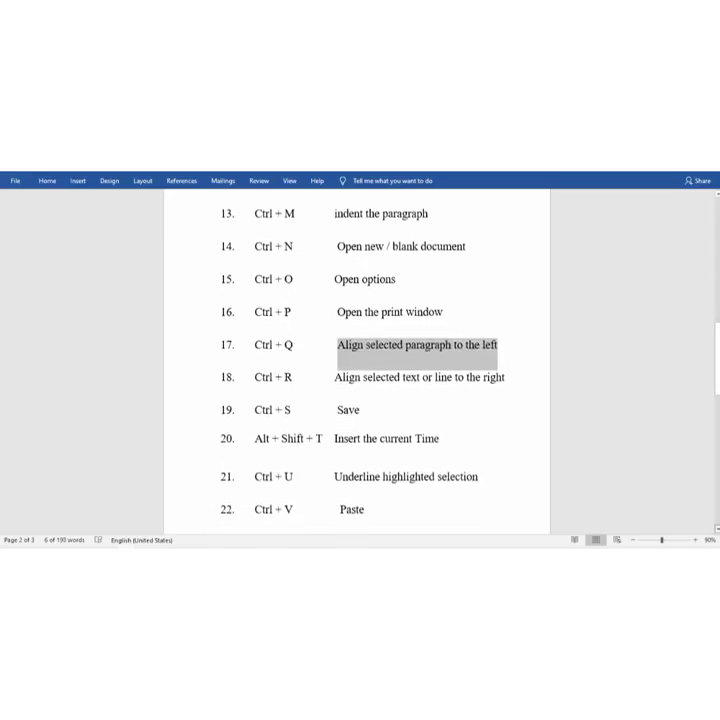
{"action": "scroll", "coordinate": [357, 360], "scroll_direction": "down", "scroll_amount": 1}
{"action": "scroll", "coordinate": [357, 360], "scroll_direction": "down", "scroll_amount": 1}
{"action": "scroll", "coordinate": [357, 360], "scroll_direction": "down", "scroll_amount": 1}
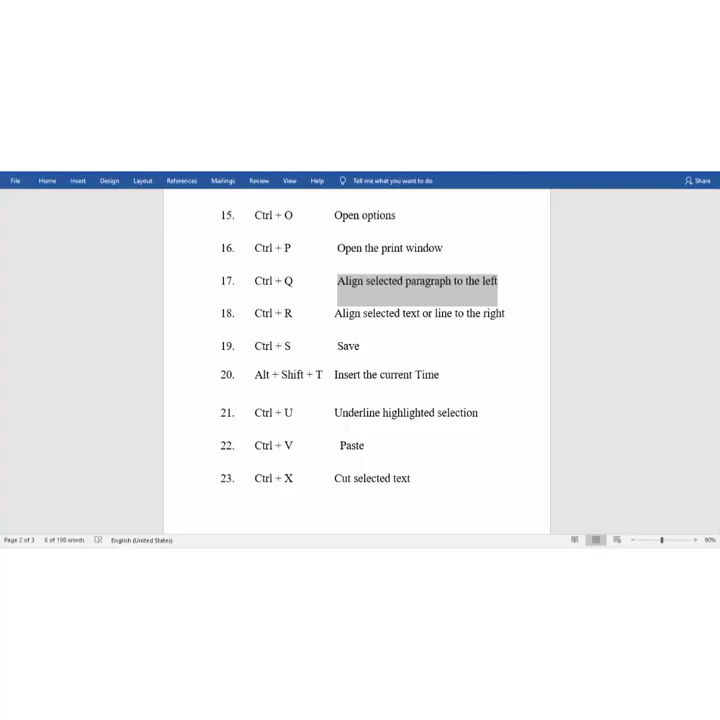
{"action": "key", "text": "alt+shift+t"}
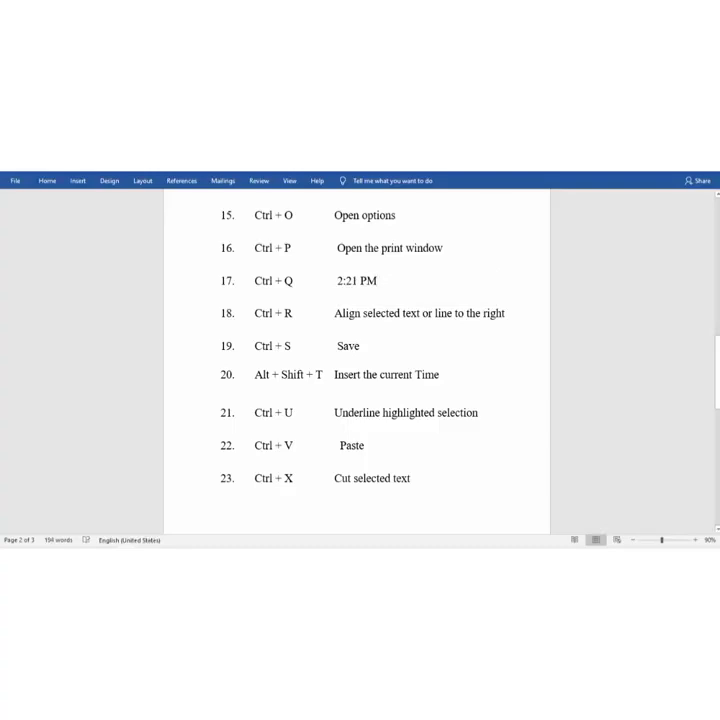
{"action": "key", "text": "ctrl+z"}
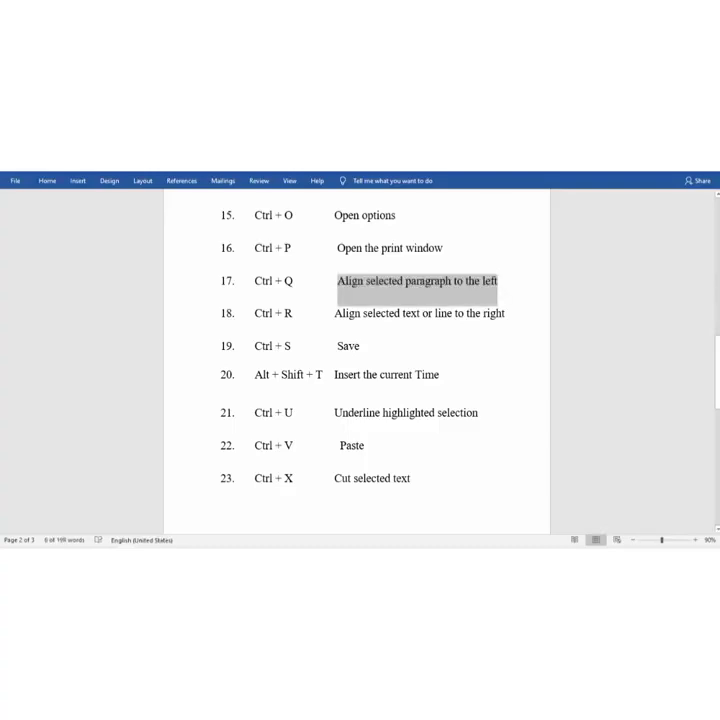
{"action": "left_click", "coordinate": [440, 374]}
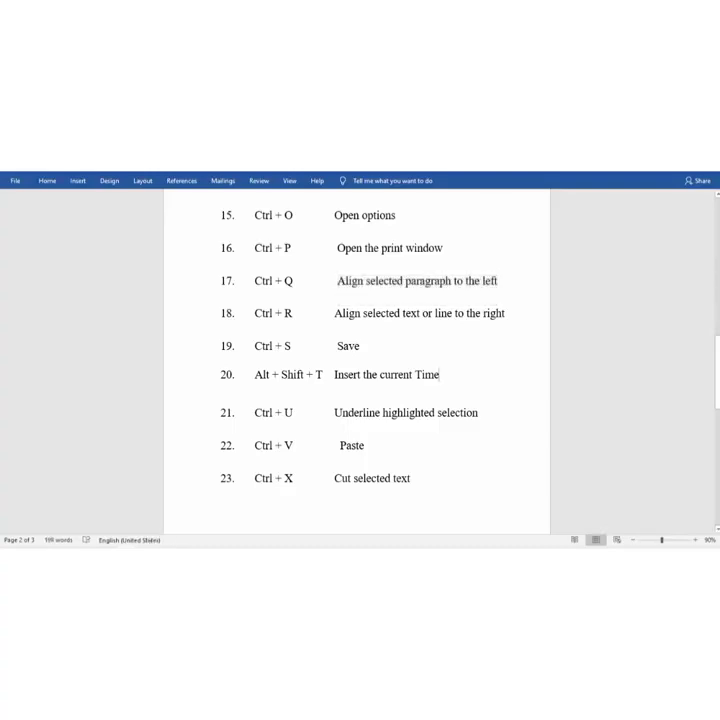
{"action": "key", "text": "alt"}
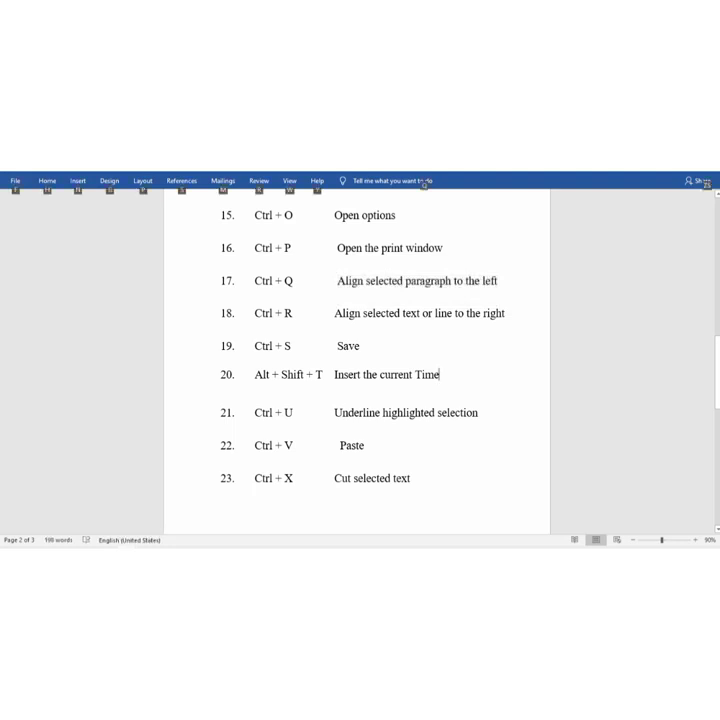
{"action": "key", "text": "alt+shift+t"}
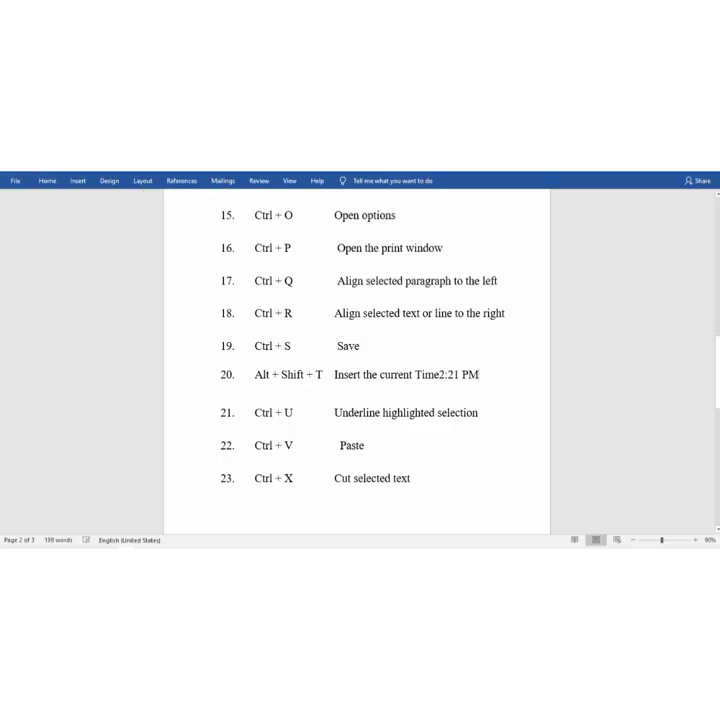
{"action": "key", "text": "ctrl+z"}
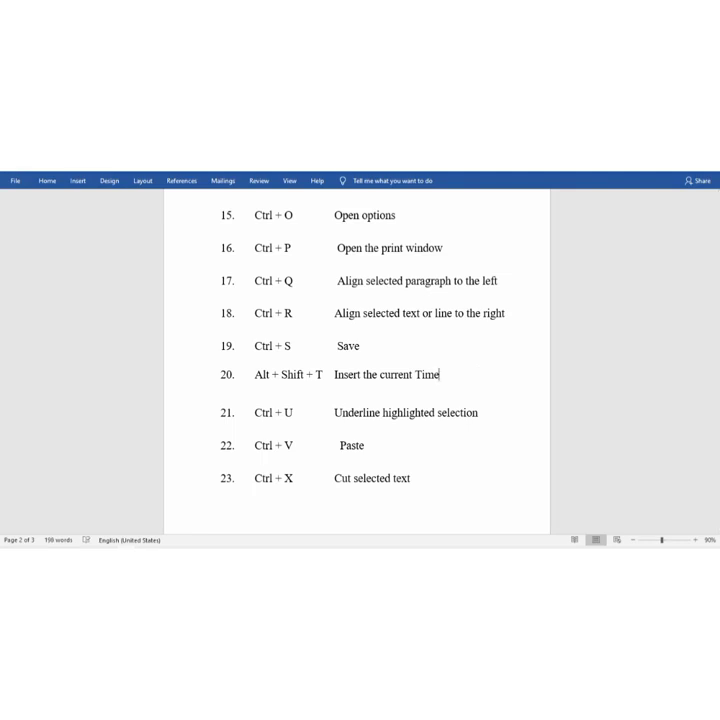
Toggle underline on item 21's Ctrl + U line off again, then paste copied words after 'Paste' in item 22
{"action": "left_click", "coordinate": [478, 412]}
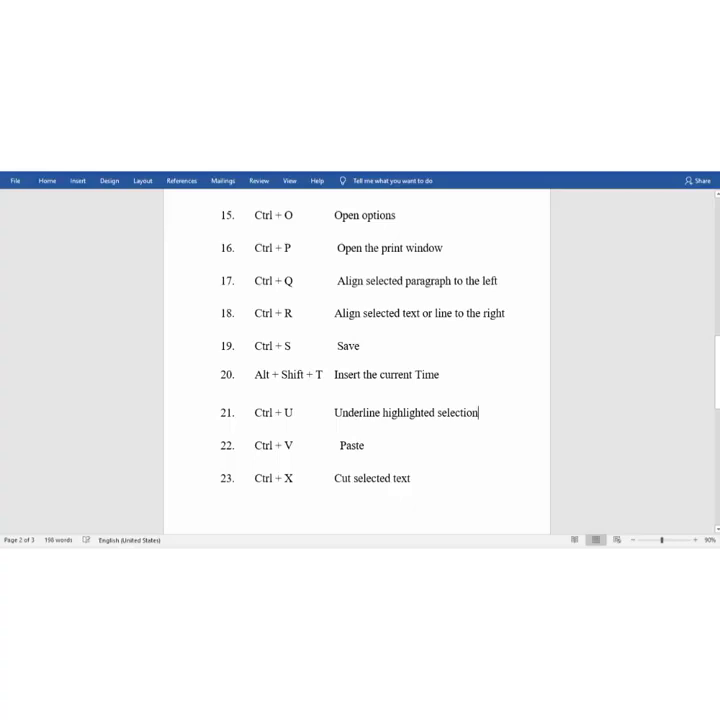
{"action": "left_click_drag", "start_coordinate": [477, 414], "coordinate": [211, 397]}
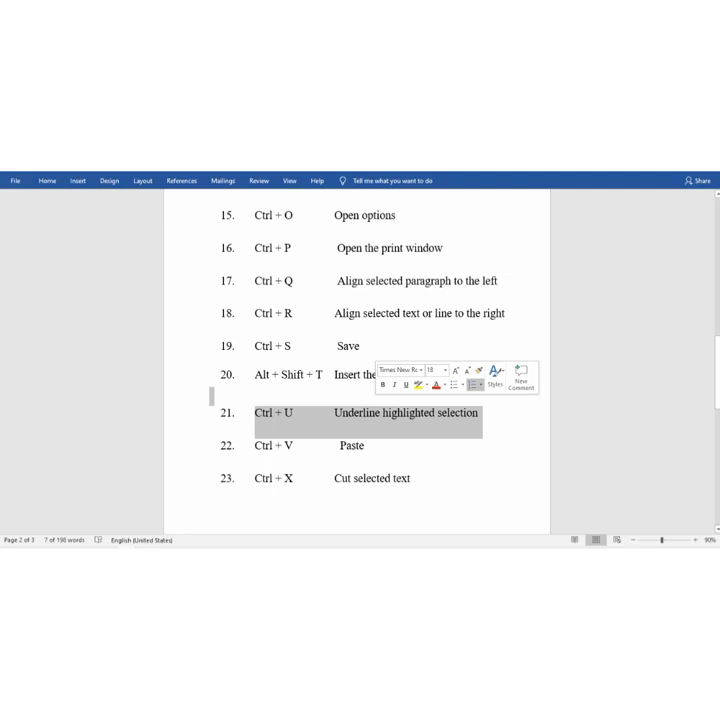
{"action": "key", "text": "ctrl+u"}
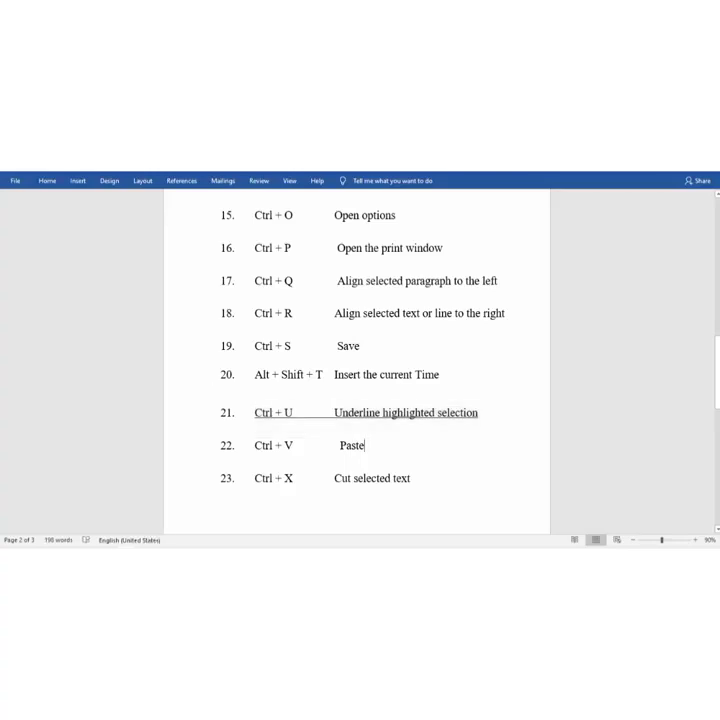
{"action": "key", "text": "ctrl+u"}
{"action": "left_click", "coordinate": [364, 445]}
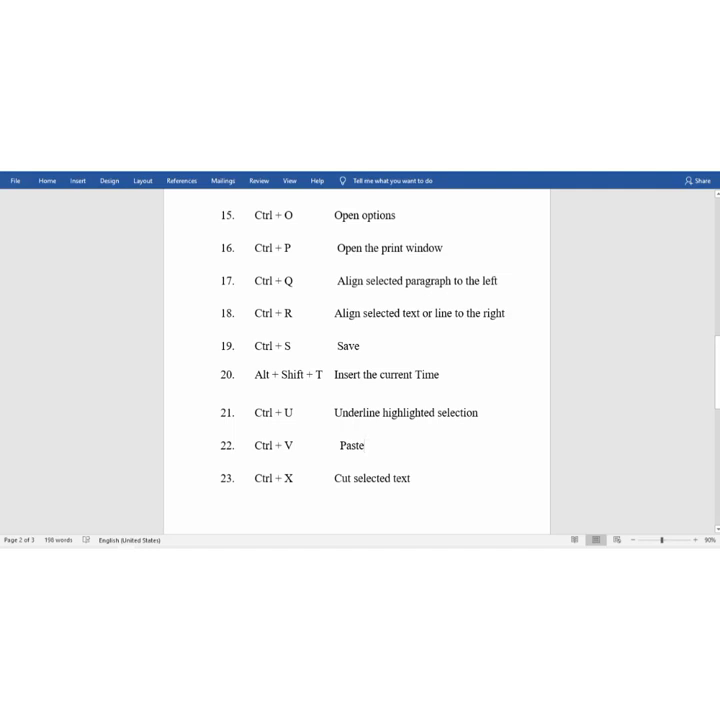
{"action": "type", "text": "Copy selected text"}
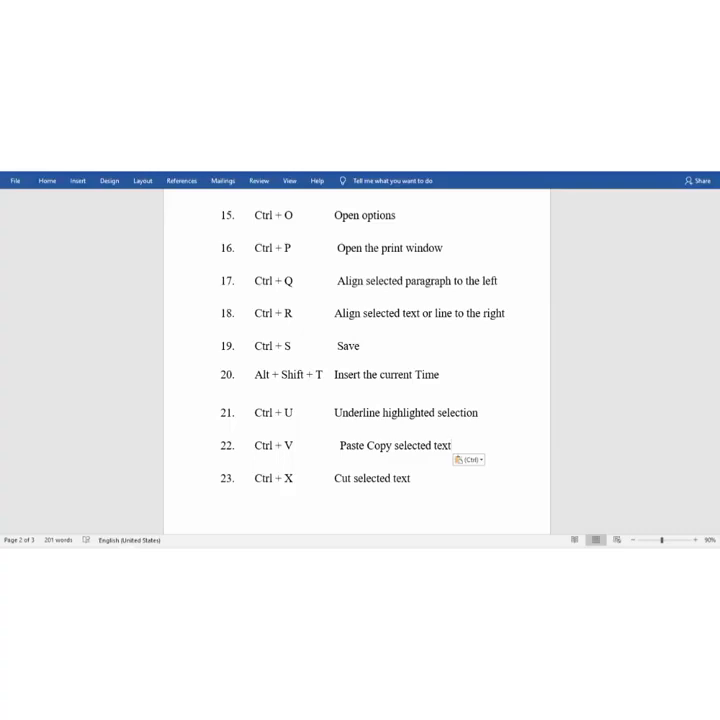
Delete the pasted 'Copy selected text' from item 22, then select all with Ctrl+A
{"action": "key", "text": "BackSpace"}
{"action": "key", "text": "BackSpace"}
{"action": "key", "text": "BackSpace"}
{"action": "key", "text": "BackSpace"}
{"action": "key", "text": "BackSpace"}
{"action": "key", "text": "BackSpace"}
{"action": "key", "text": "BackSpace"}
{"action": "key", "text": "BackSpace"}
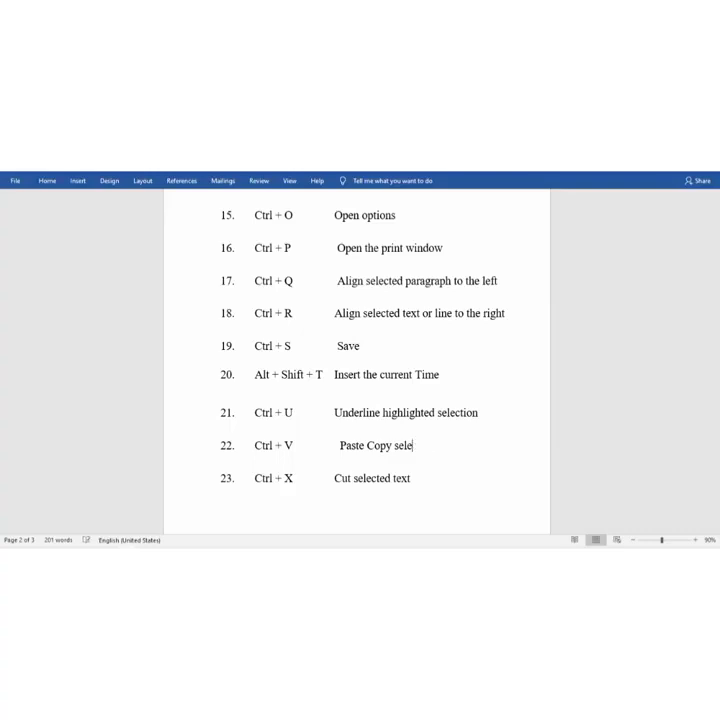
{"action": "key", "text": "BackSpace"}
{"action": "key", "text": "BackSpace"}
{"action": "key", "text": "BackSpace"}
{"action": "key", "text": "BackSpace"}
{"action": "key", "text": "BackSpace"}
{"action": "key", "text": "BackSpace"}
{"action": "key", "text": "BackSpace"}
{"action": "key", "text": "BackSpace"}
{"action": "key", "text": "BackSpace"}
{"action": "key", "text": "BackSpace"}
{"action": "key", "text": "ctrl+a"}
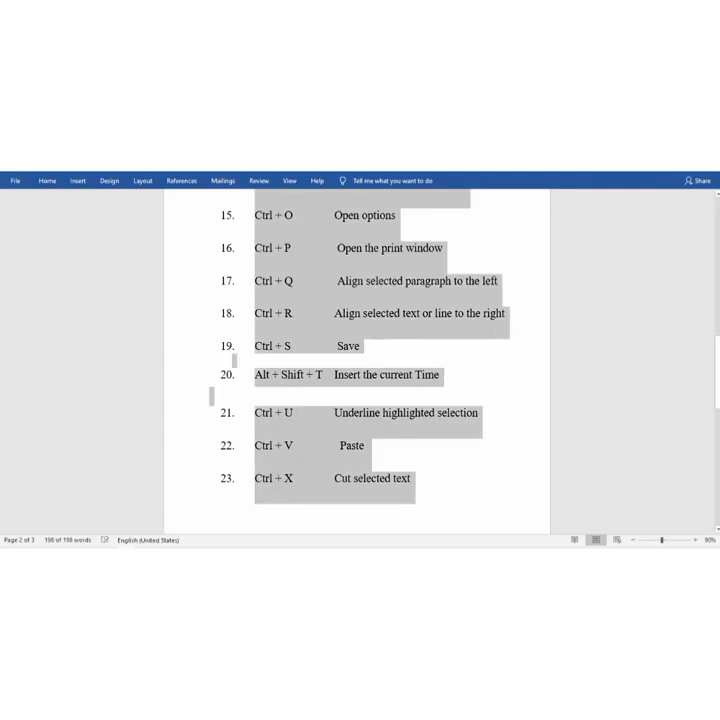
{"action": "left_click", "coordinate": [363, 452]}
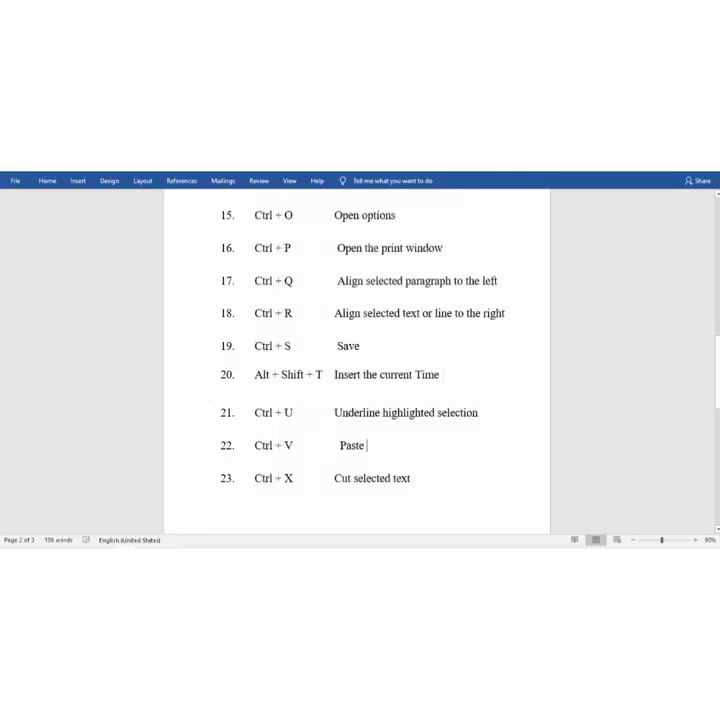
{"action": "double_click", "coordinate": [360, 452]}
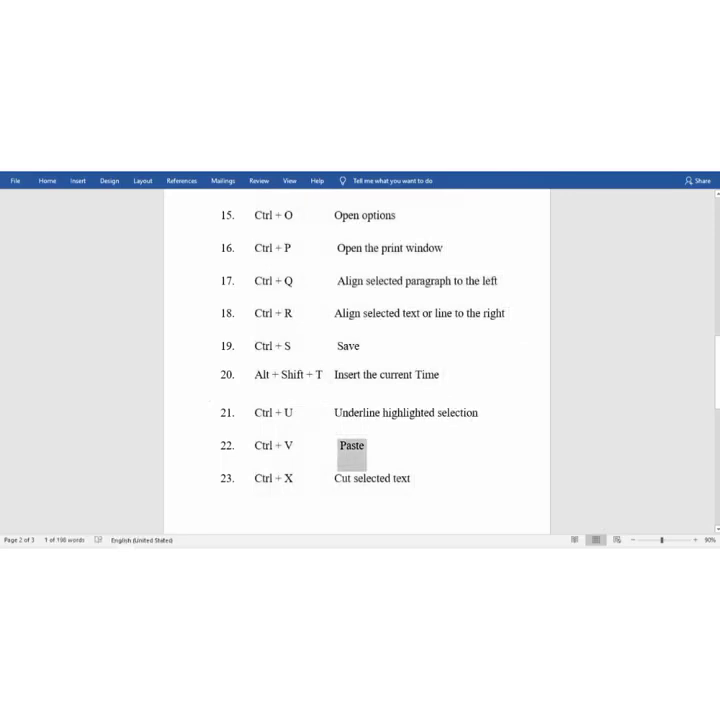
{"action": "right_click", "coordinate": [350, 450]}
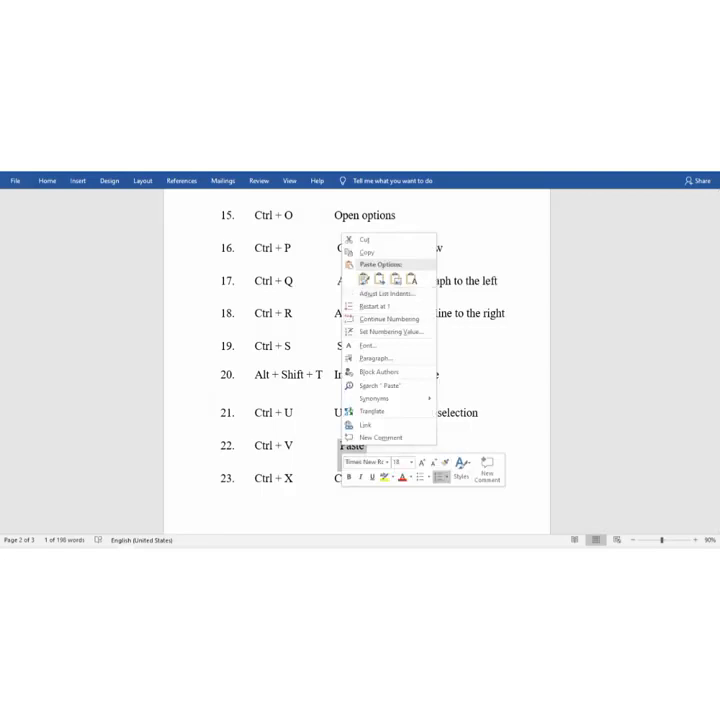
{"action": "left_click", "coordinate": [366, 252]}
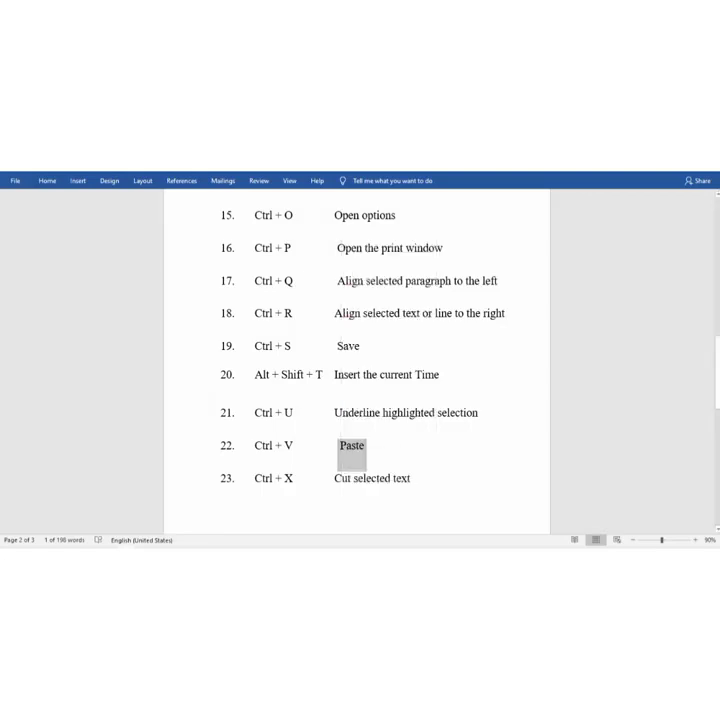
{"action": "left_click", "coordinate": [366, 446]}
{"action": "key", "text": "ctrl+v"}
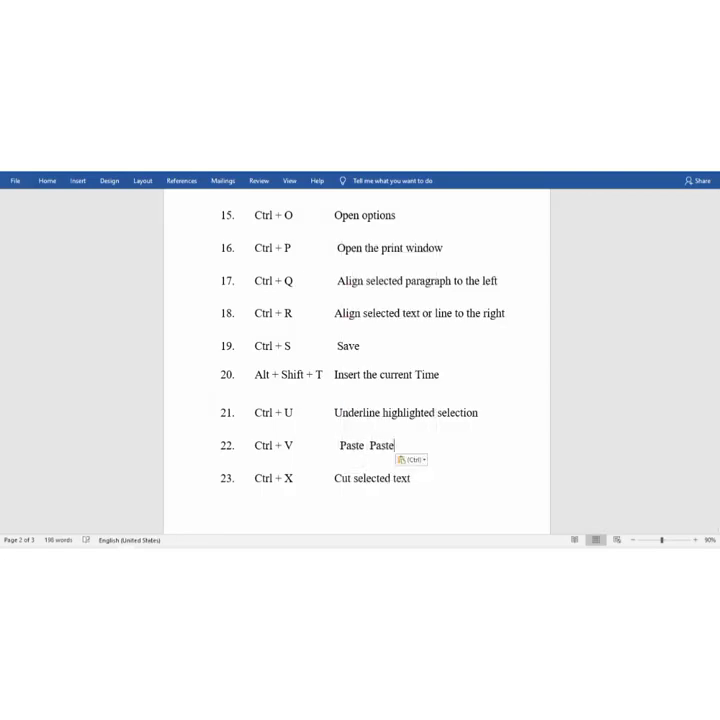
{"action": "key", "text": "BackSpace"}
{"action": "key", "text": "BackSpace"}
{"action": "key", "text": "BackSpace"}
{"action": "key", "text": "BackSpace"}
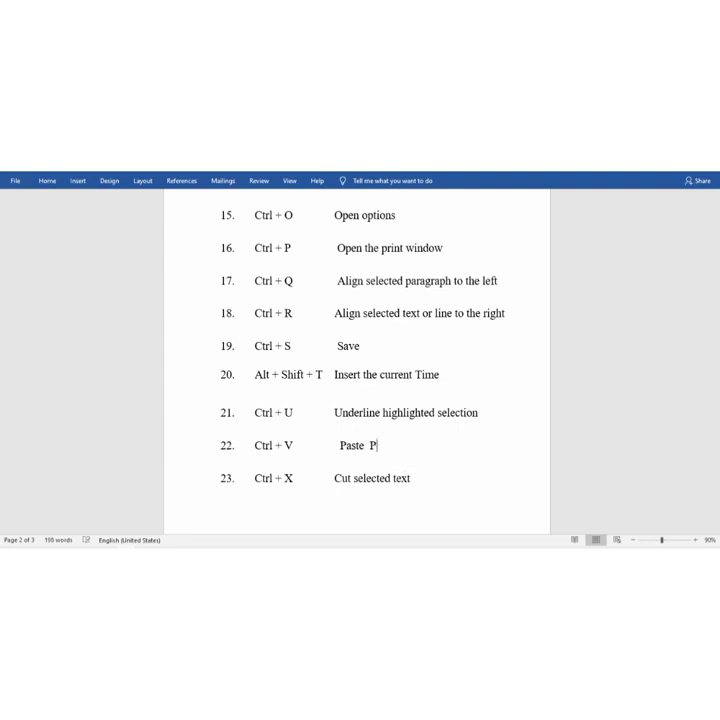
{"action": "key", "text": "BackSpace"}
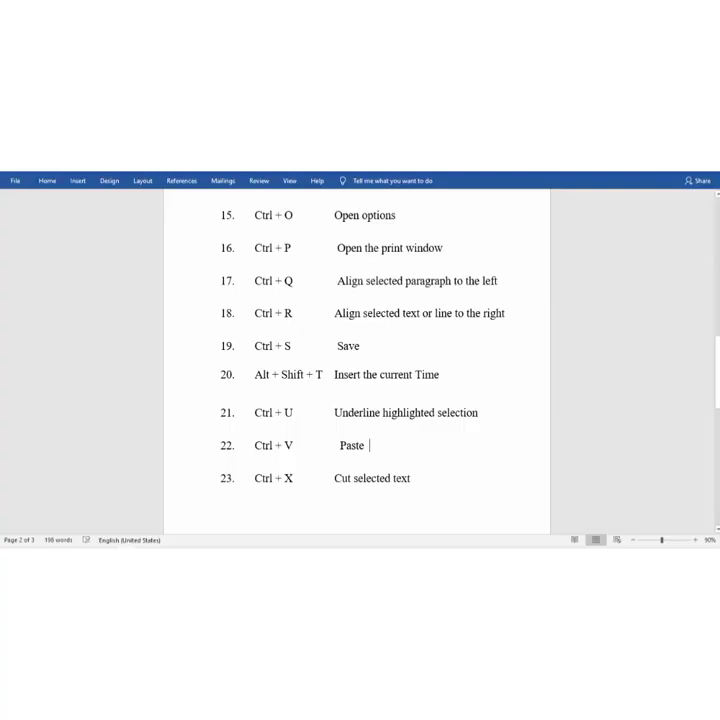
{"action": "left_click_drag", "start_coordinate": [411, 478], "coordinate": [326, 478]}
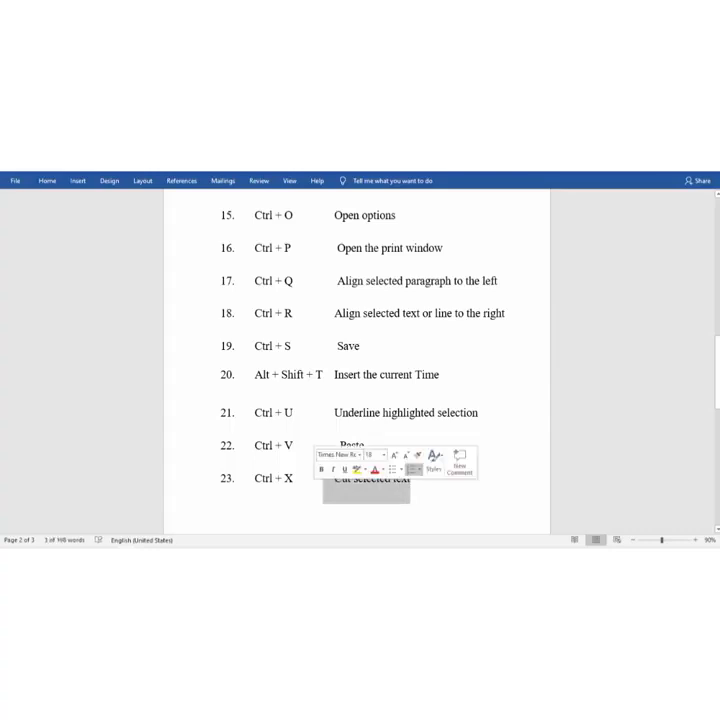
{"action": "key", "text": "ctrl+x"}
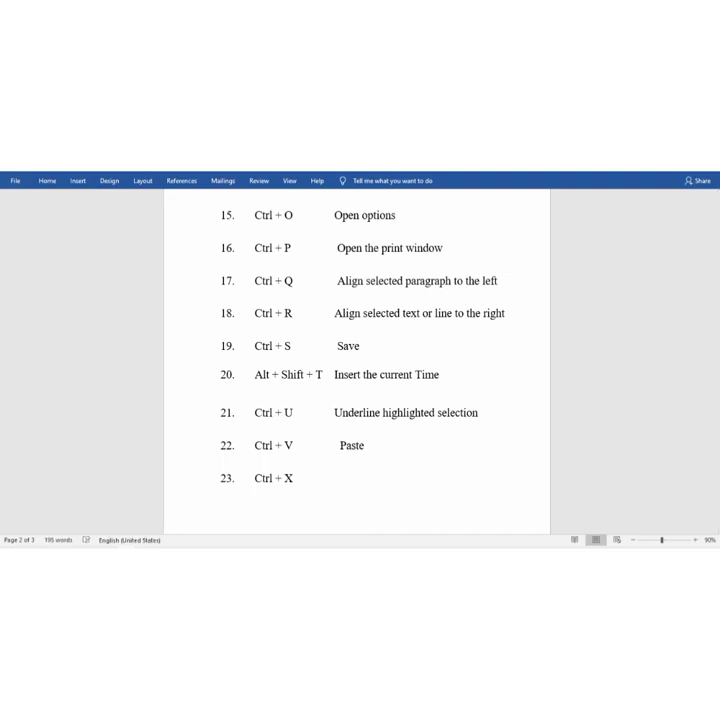
{"action": "key", "text": "ctrl+z"}
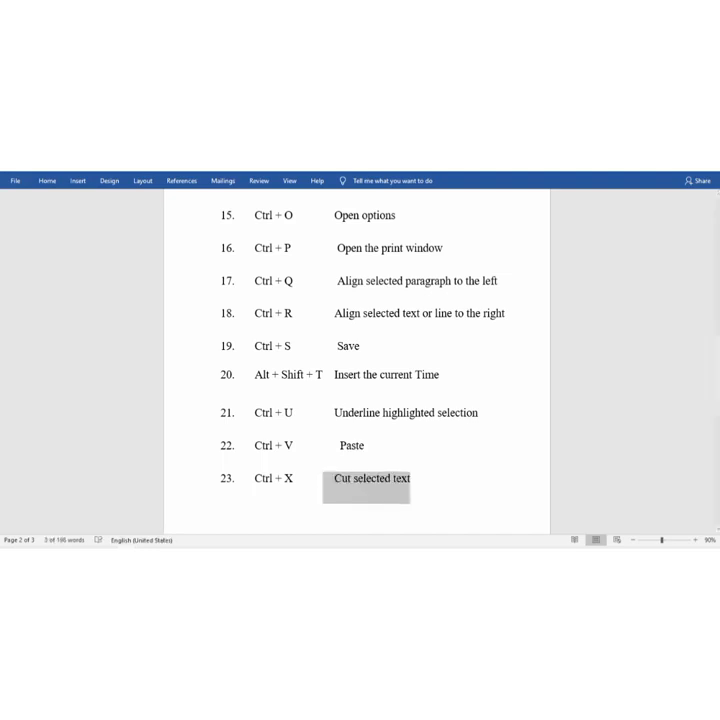
{"action": "scroll", "coordinate": [357, 360], "scroll_direction": "down", "scroll_amount": 3}
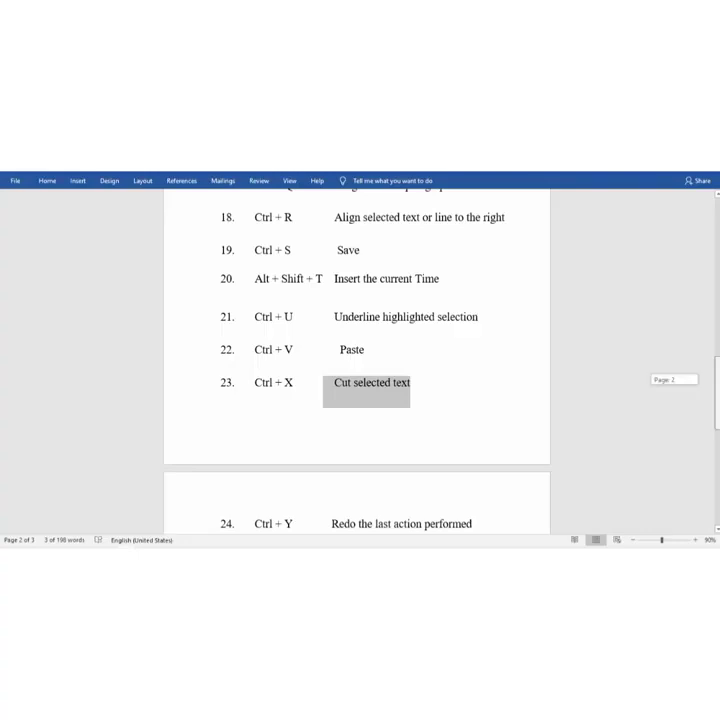
{"action": "scroll", "coordinate": [357, 360], "scroll_direction": "down", "scroll_amount": 3}
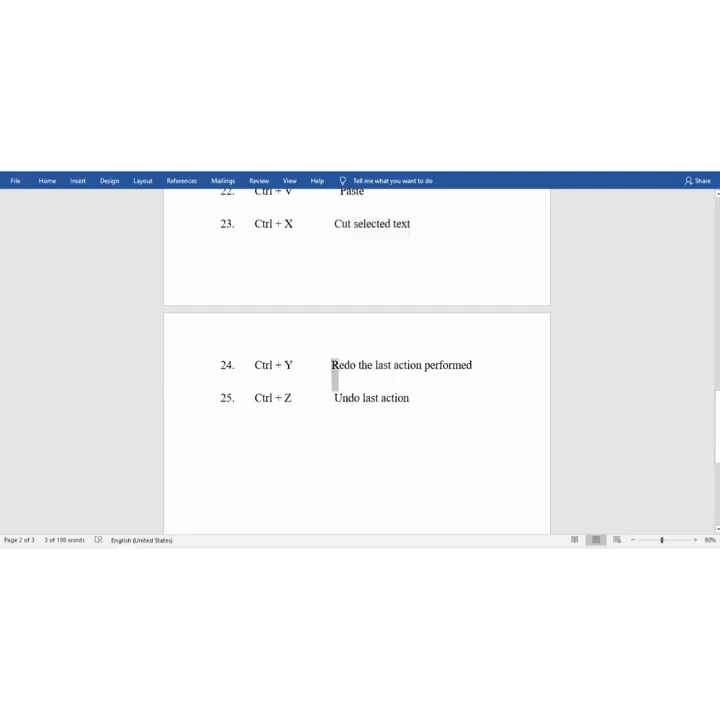
{"action": "left_click_drag", "start_coordinate": [333, 366], "coordinate": [356, 366]}
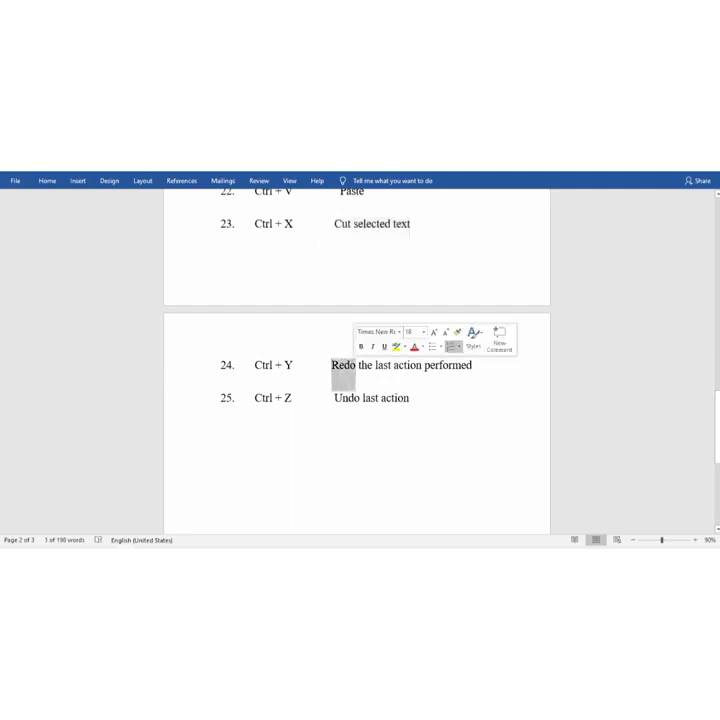
{"action": "key", "text": "ctrl+z"}
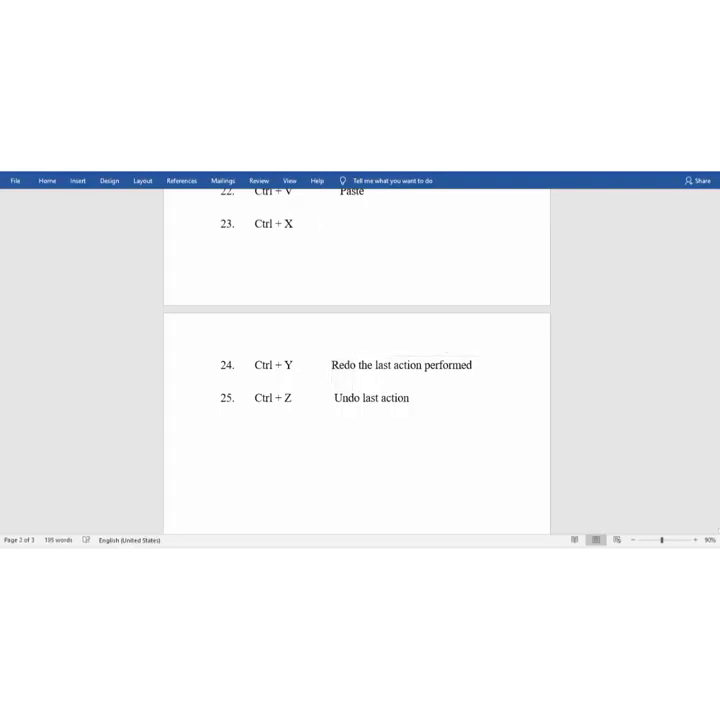
{"action": "key", "text": "ctrl+y"}
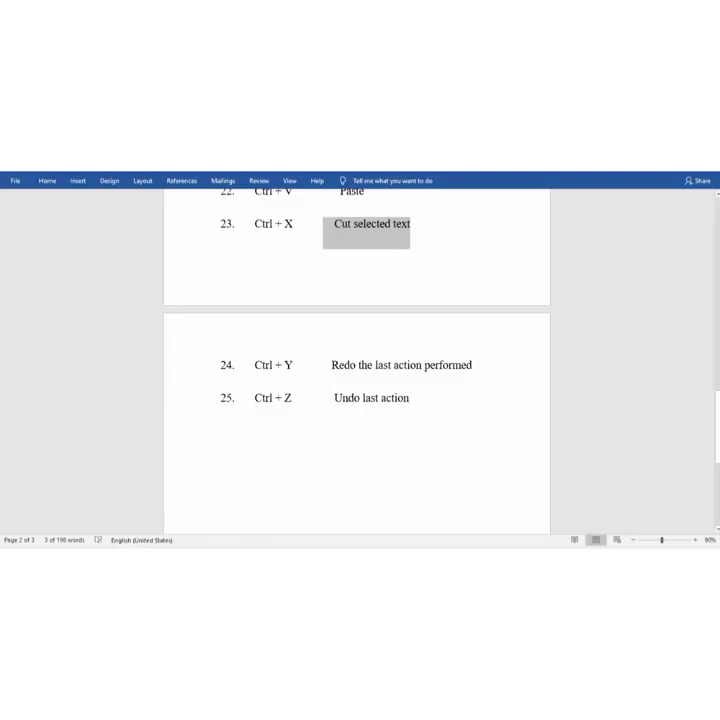
{"action": "left_click_drag", "start_coordinate": [334, 398], "coordinate": [409, 398]}
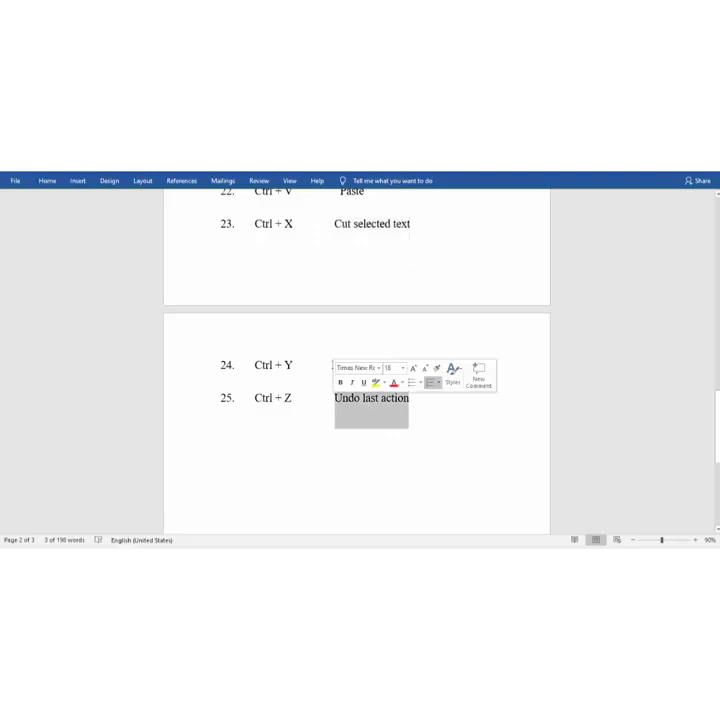
{"action": "key", "text": "Delete"}
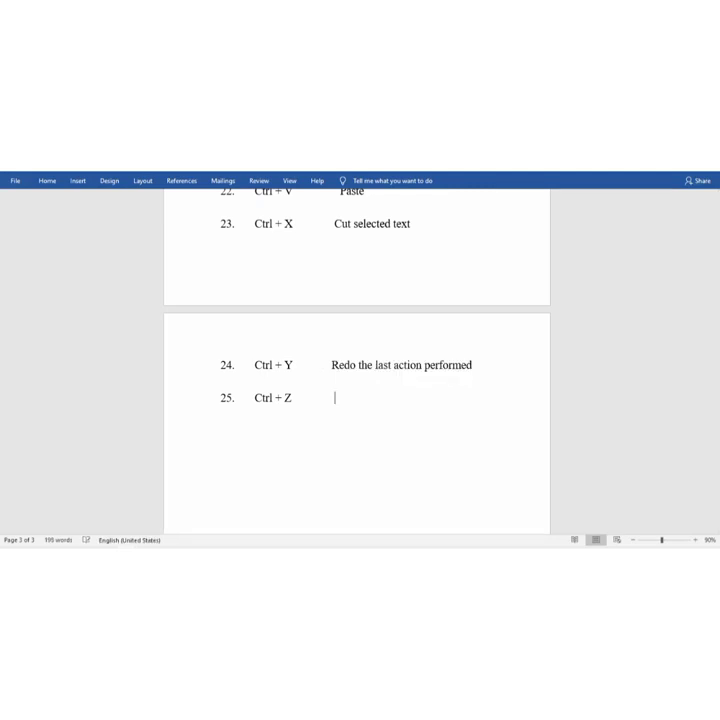
{"action": "key", "text": "shift+End"}
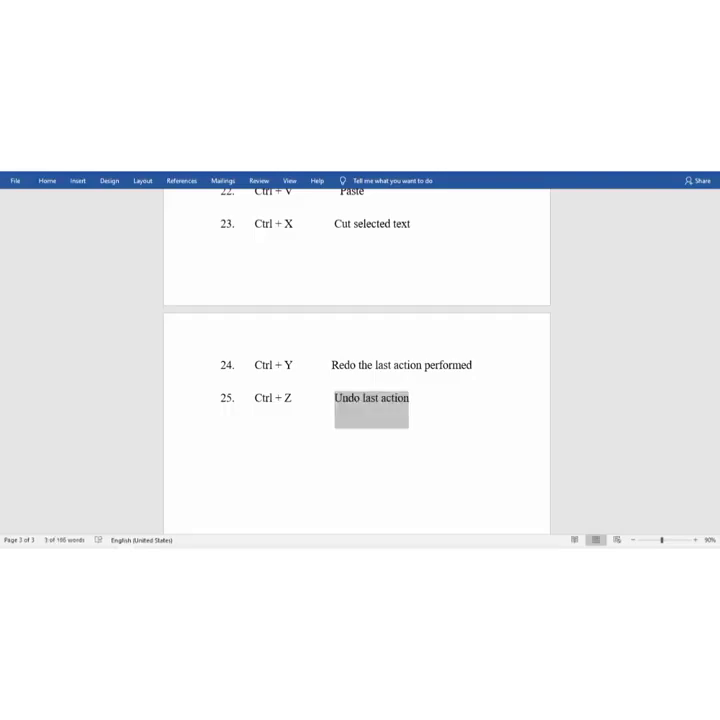